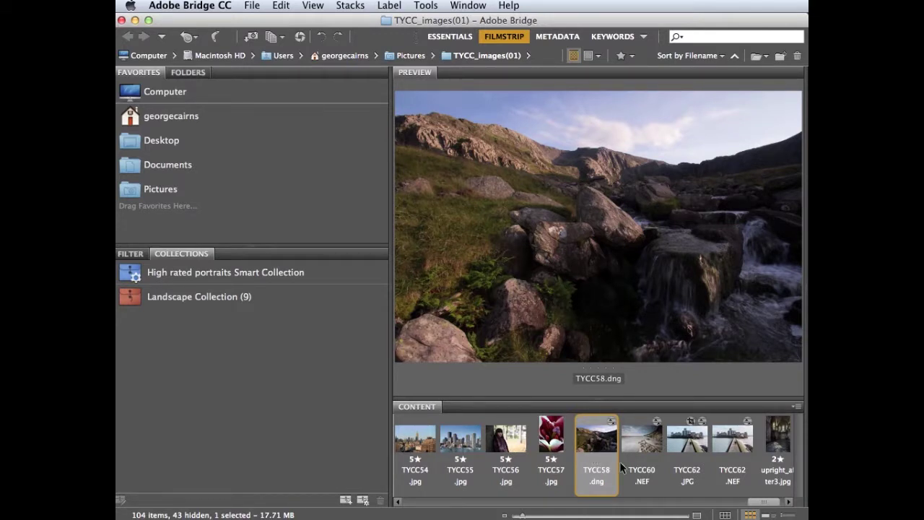
Step: Open the raw landscape photo TYCC58.dng with Adobe Photoshop CC so that it loads in Camera Raw
{"action": "scroll", "coordinate": [578, 461], "scroll_direction": "right", "scroll_amount": 1}
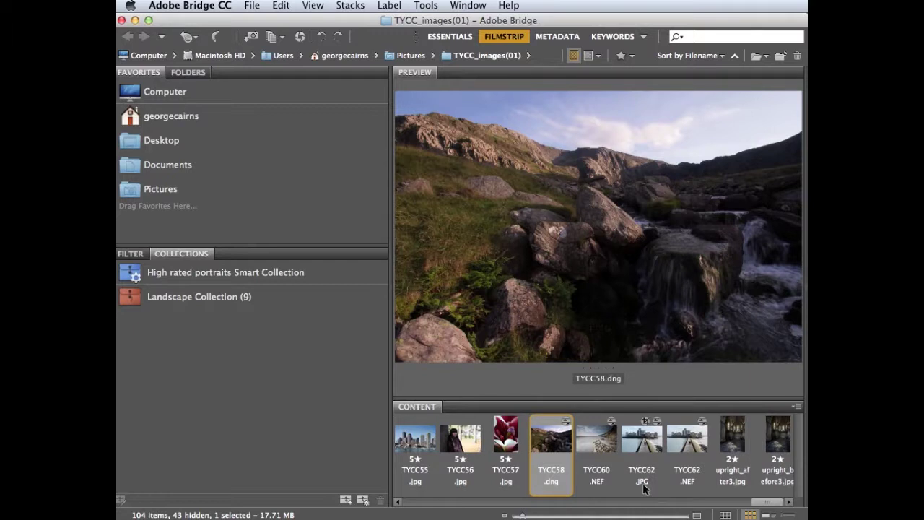
{"action": "left_click", "coordinate": [593, 455]}
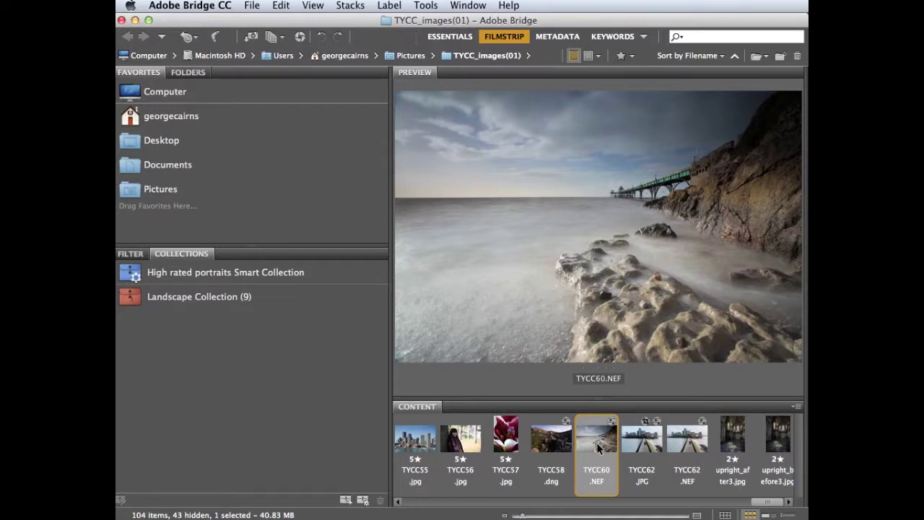
{"action": "left_click", "coordinate": [549, 446]}
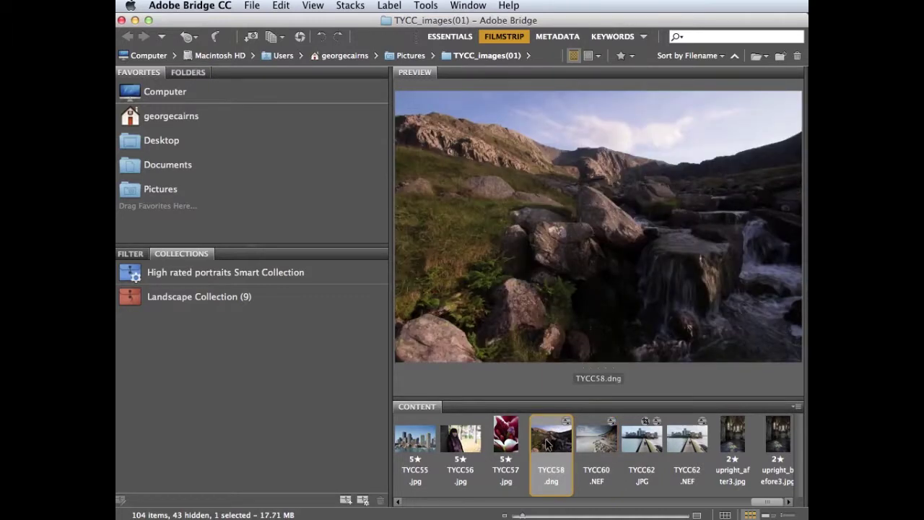
{"action": "left_click", "coordinate": [251, 5]}
{"action": "mouse_move", "coordinate": [268, 60]}
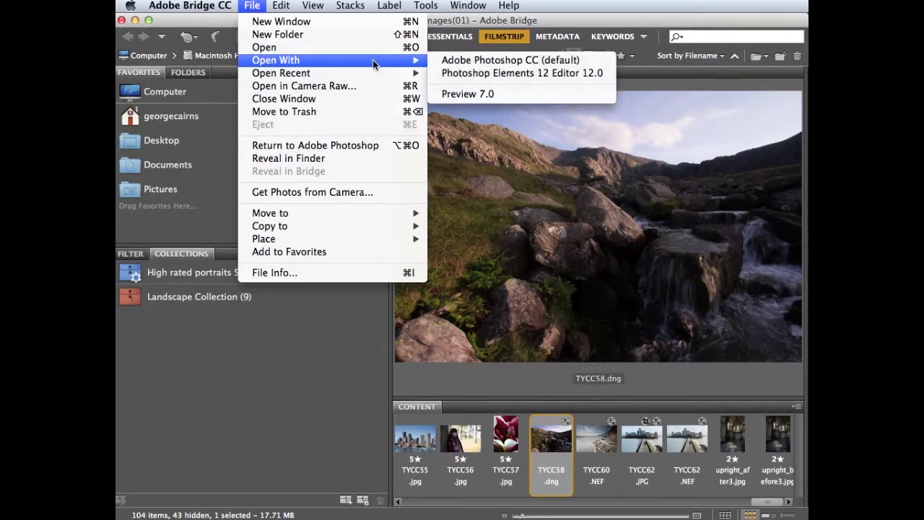
{"action": "left_click", "coordinate": [534, 62]}
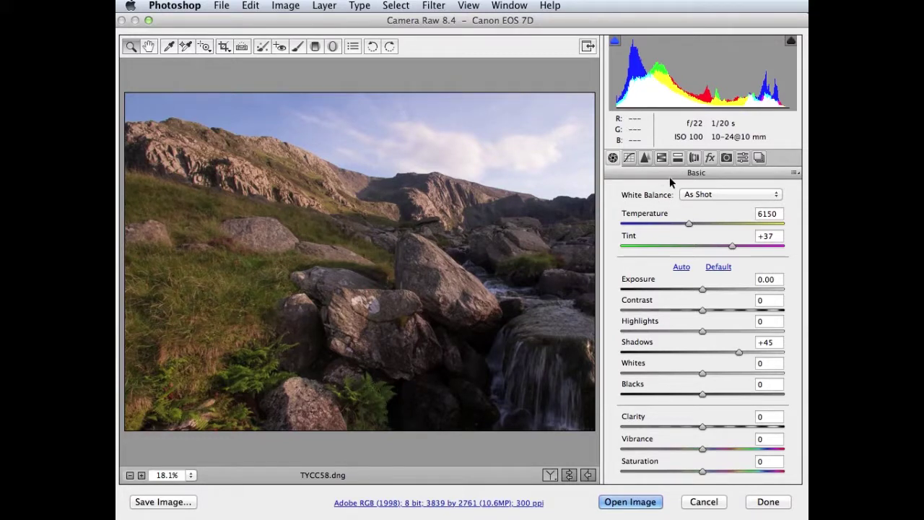
Step: Set the photo's white balance preset to Auto and raise the tint to +36
{"action": "left_click", "coordinate": [725, 196]}
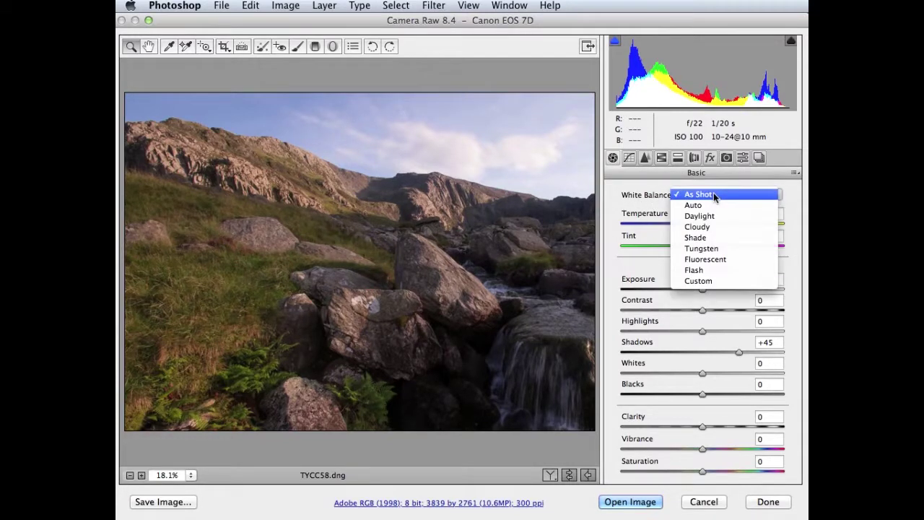
{"action": "left_click", "coordinate": [713, 205]}
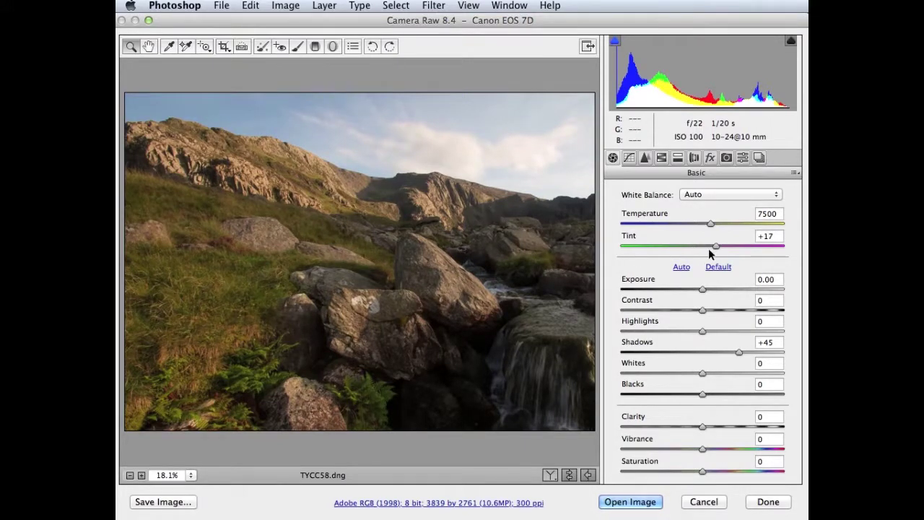
{"action": "left_click_drag", "start_coordinate": [715, 249], "coordinate": [731, 249]}
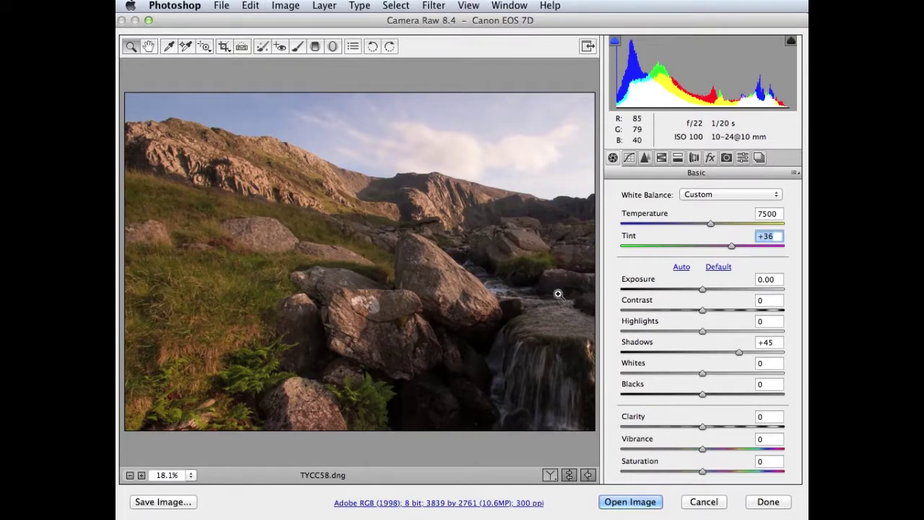
Step: Reset the tonal adjustments to their defaults and view the Tone Curve settings before returning to the Basic settings
{"action": "left_click", "coordinate": [718, 267]}
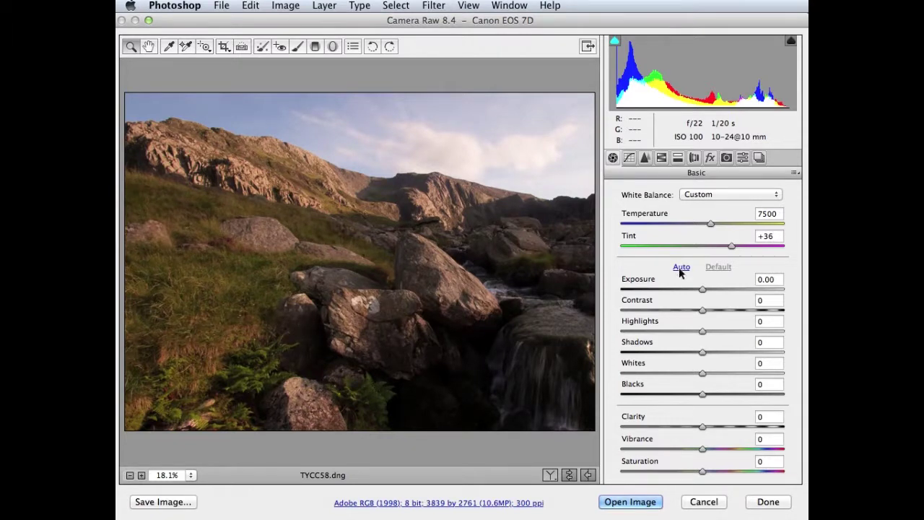
{"action": "left_click", "coordinate": [627, 160]}
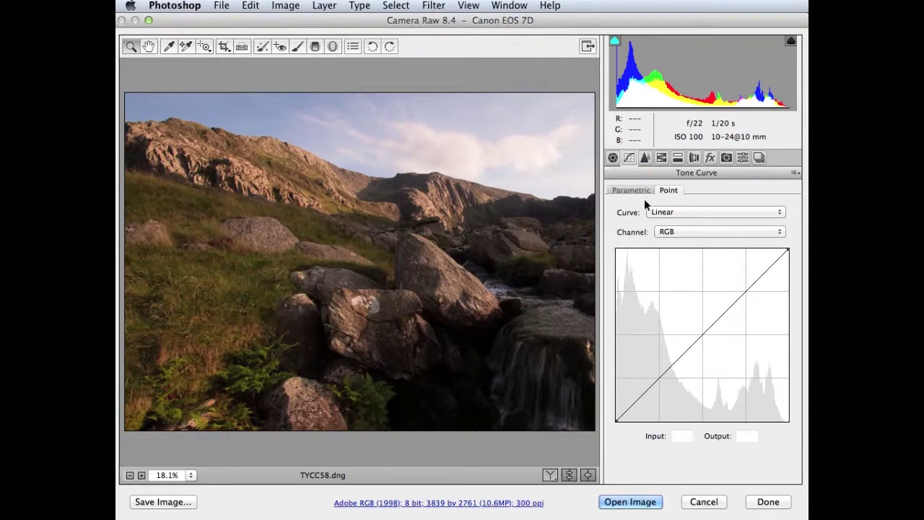
{"action": "left_click", "coordinate": [613, 157]}
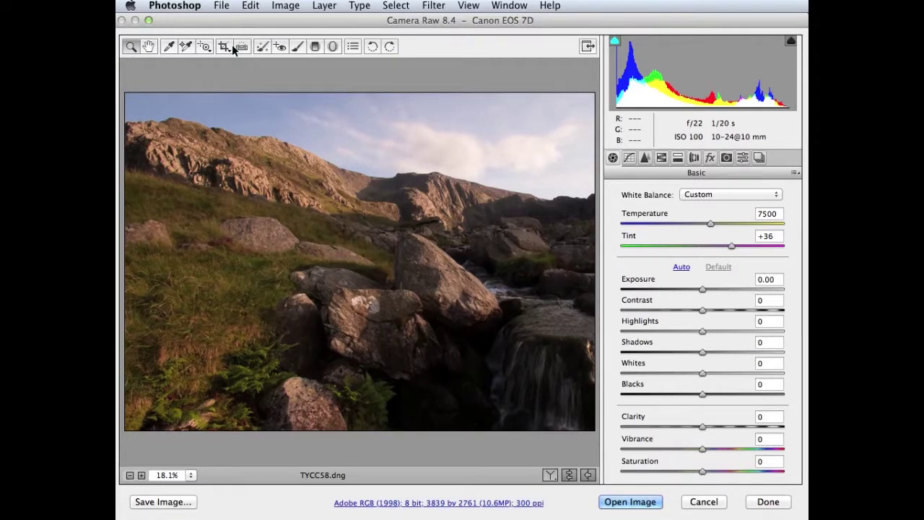
Step: Set a custom white balance by sampling the pale stream water beside the large rock with the White Balance tool
{"action": "left_click", "coordinate": [316, 196]}
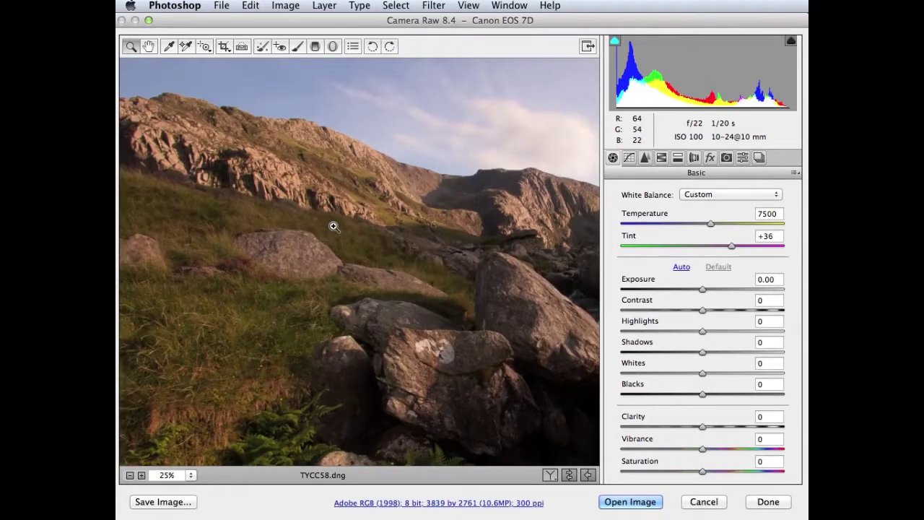
{"action": "right_click", "coordinate": [303, 190]}
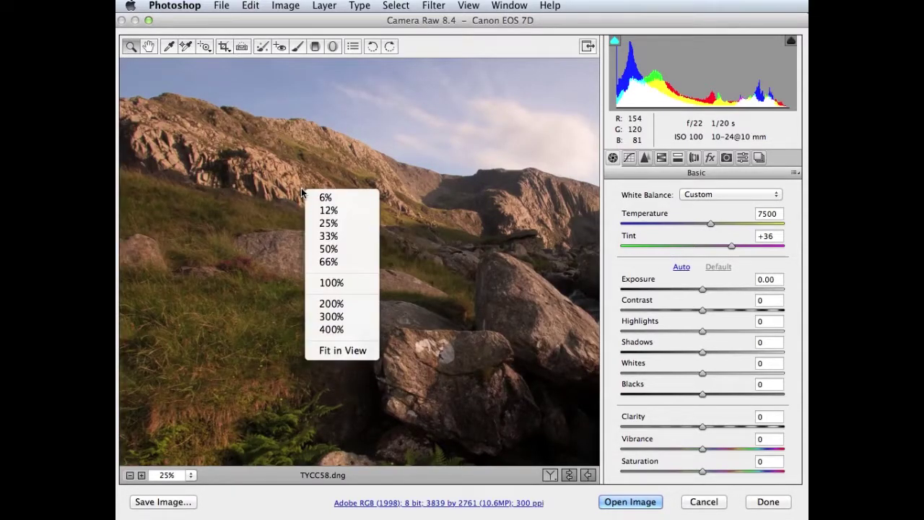
{"action": "left_click", "coordinate": [351, 283]}
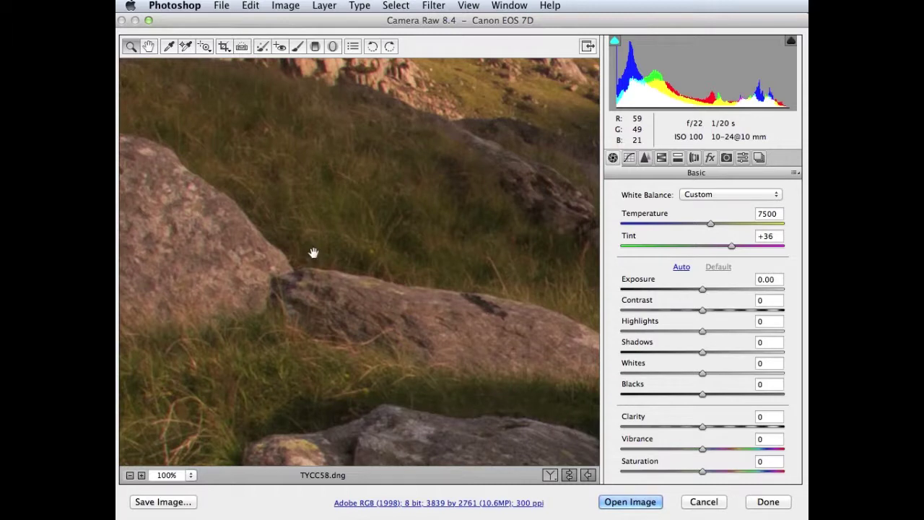
{"action": "left_click_drag", "start_coordinate": [421, 202], "coordinate": [339, 287]}
{"action": "left_click_drag", "start_coordinate": [366, 225], "coordinate": [402, 256]}
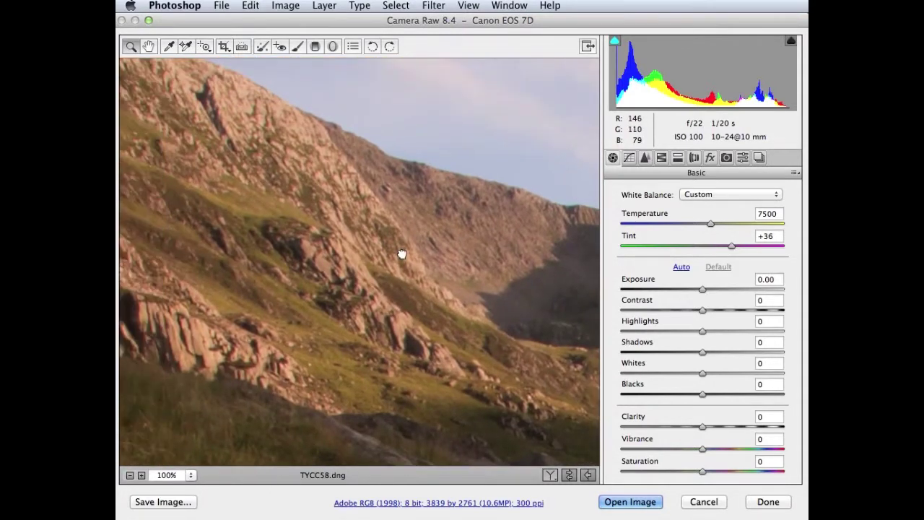
{"action": "left_click", "coordinate": [169, 46]}
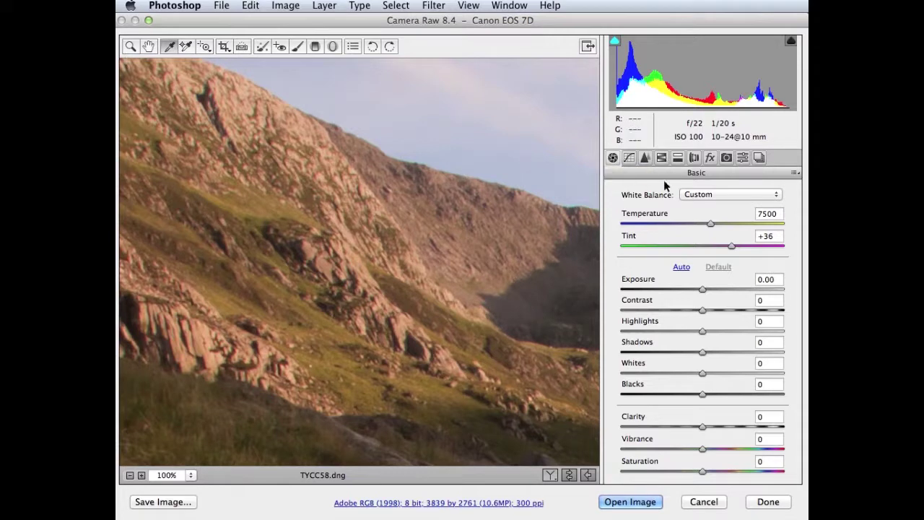
{"action": "left_click_drag", "start_coordinate": [586, 322], "coordinate": [202, 129]}
{"action": "left_click_drag", "start_coordinate": [482, 281], "coordinate": [188, 225]}
{"action": "left_click_drag", "start_coordinate": [497, 253], "coordinate": [548, 192]}
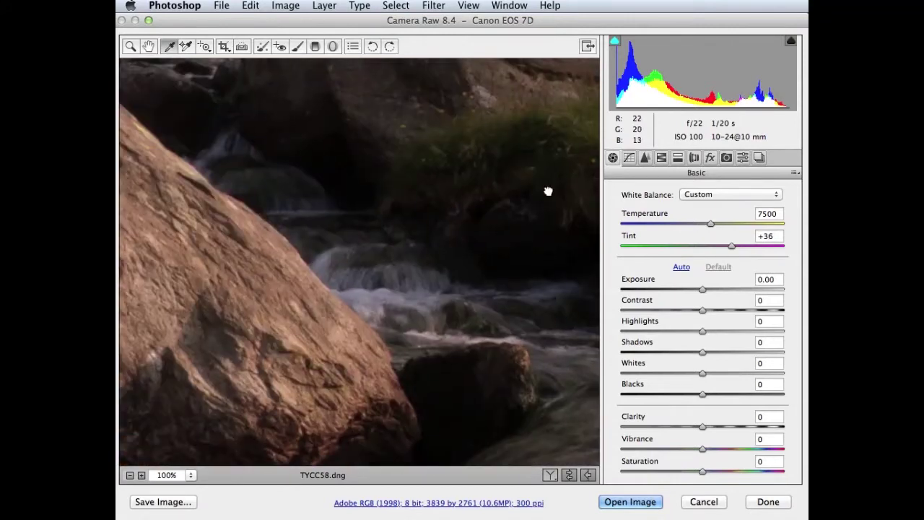
{"action": "left_click", "coordinate": [371, 296]}
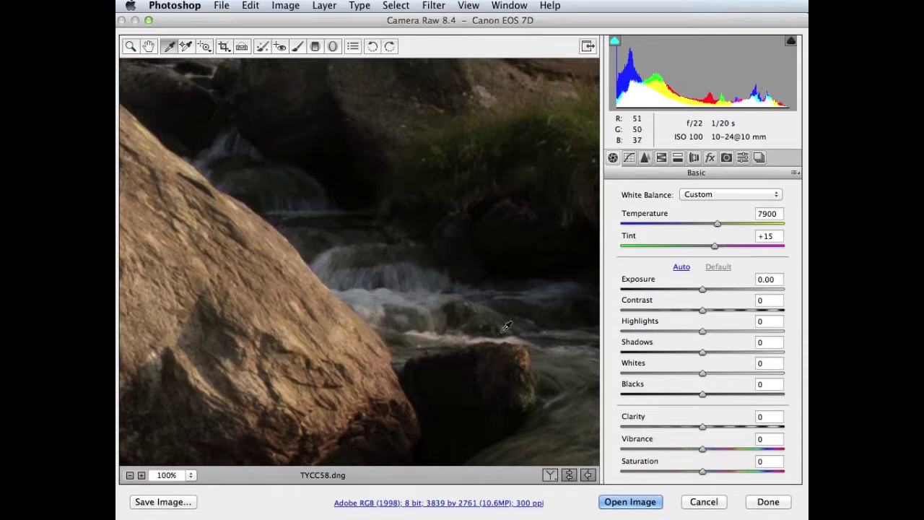
Step: Restore the white balance to As Shot with the whole photo fitted in view
{"action": "key", "text": "z"}
{"action": "right_click", "coordinate": [418, 117]}
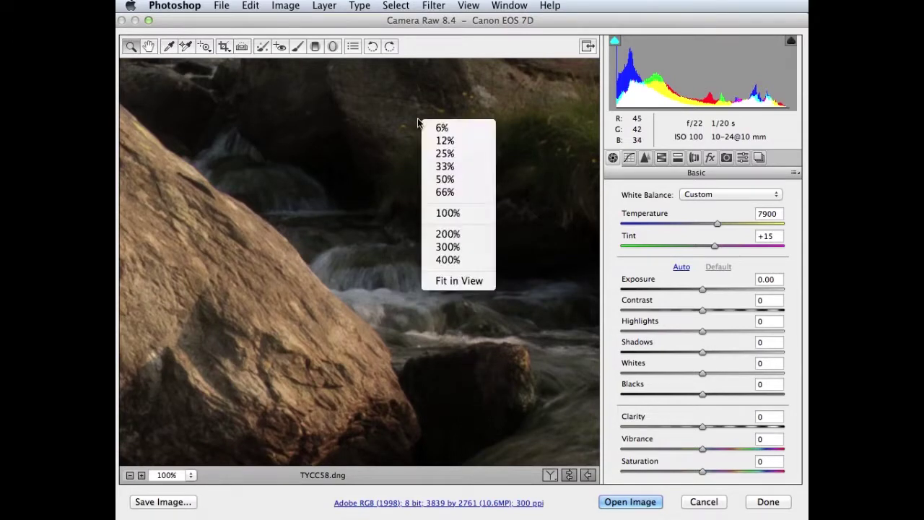
{"action": "left_click", "coordinate": [481, 280]}
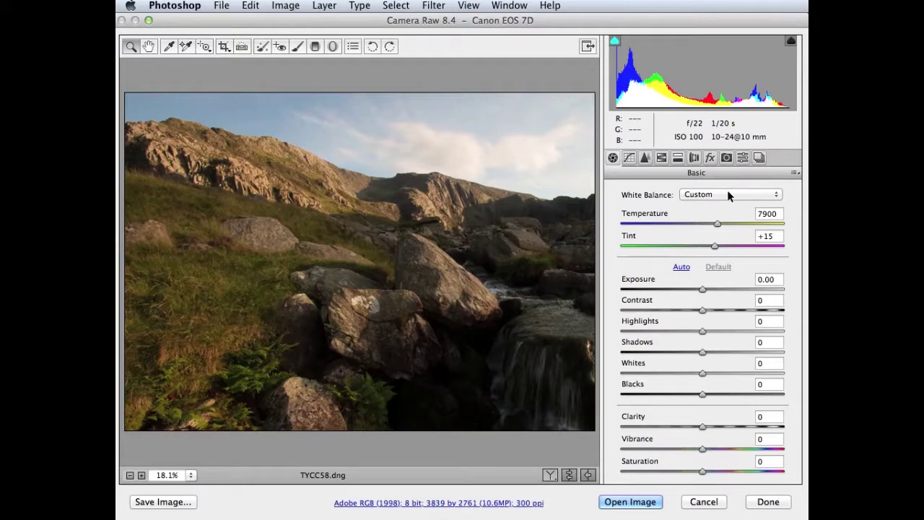
{"action": "left_click", "coordinate": [702, 196]}
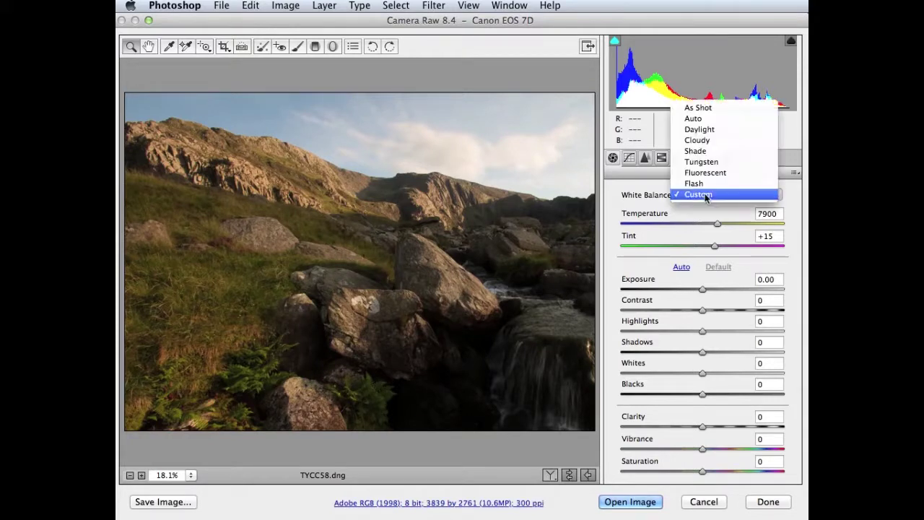
{"action": "left_click", "coordinate": [699, 108]}
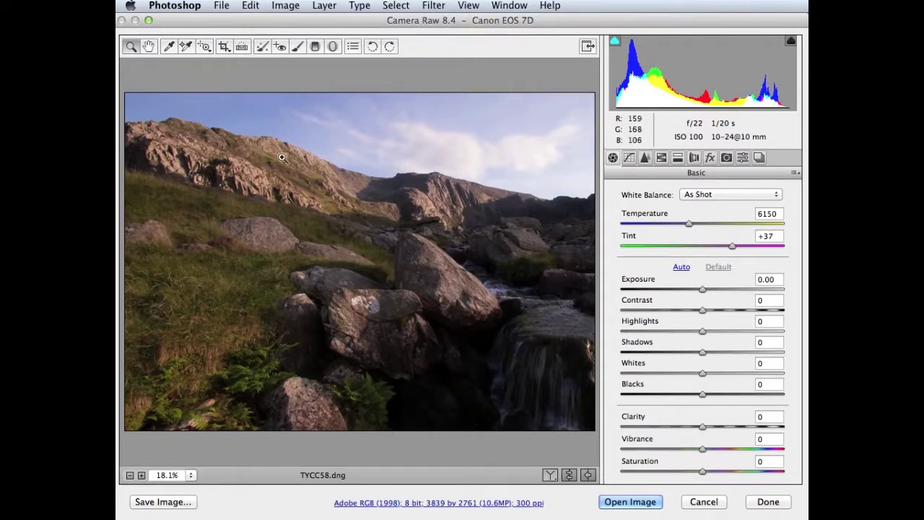
Step: Enlarge the existing crop frame until it covers the whole photo and apply the crop
{"action": "left_click", "coordinate": [224, 47]}
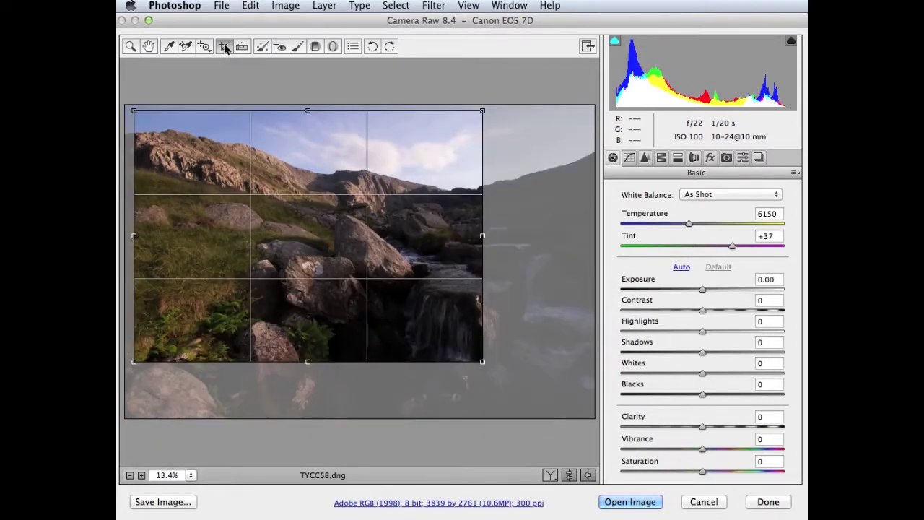
{"action": "left_click_drag", "start_coordinate": [482, 361], "coordinate": [563, 410]}
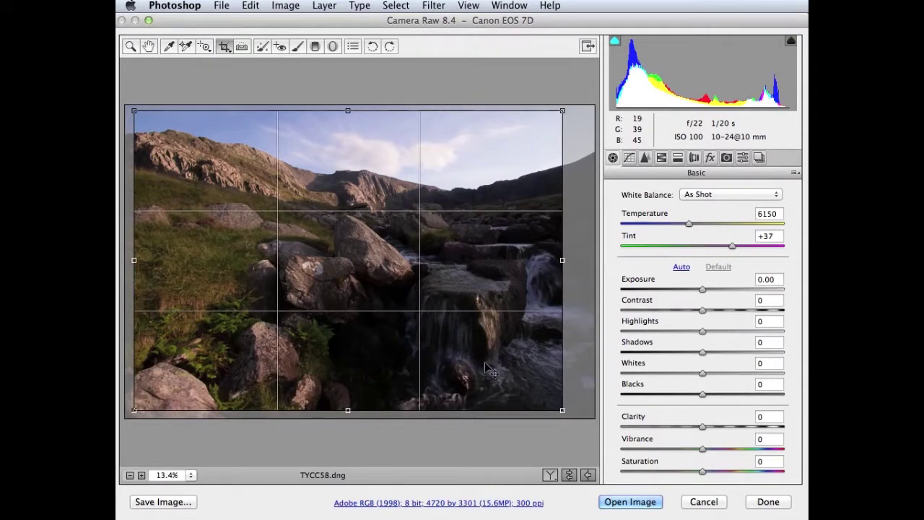
{"action": "left_click", "coordinate": [152, 45]}
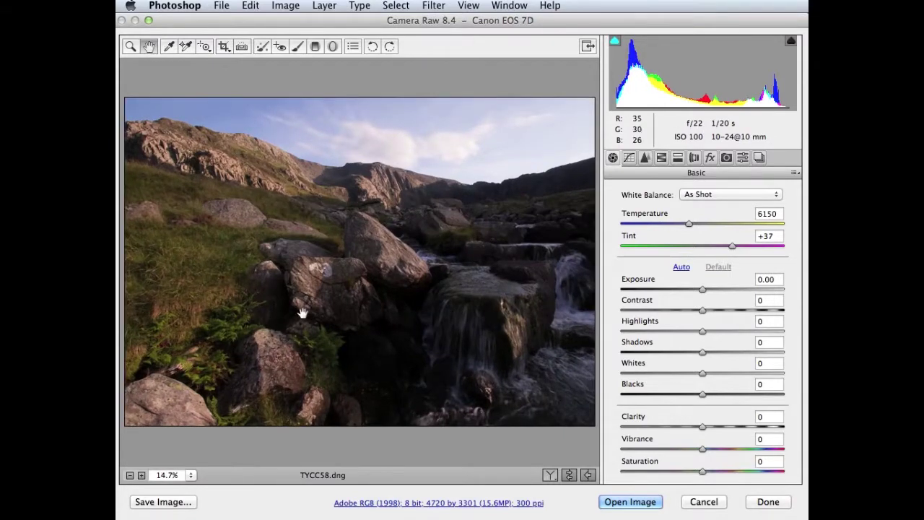
{"action": "left_click", "coordinate": [224, 46]}
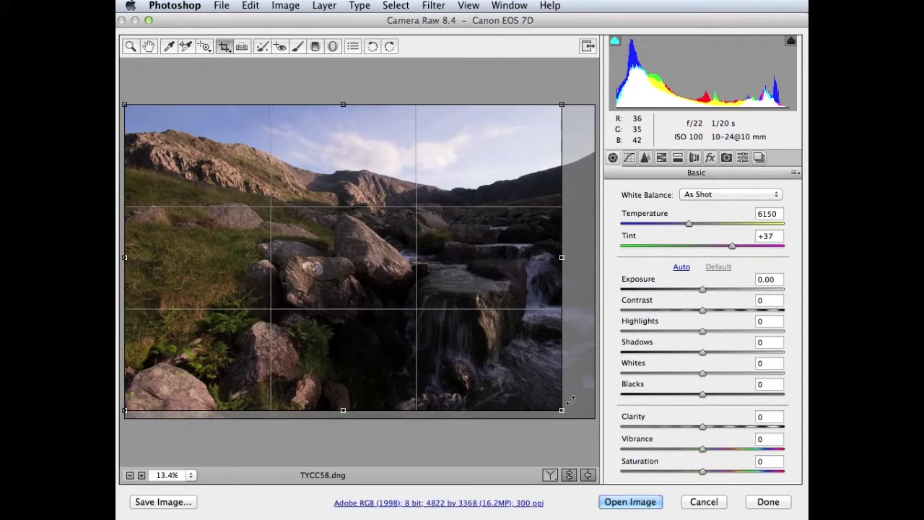
{"action": "left_click_drag", "start_coordinate": [563, 410], "coordinate": [596, 421]}
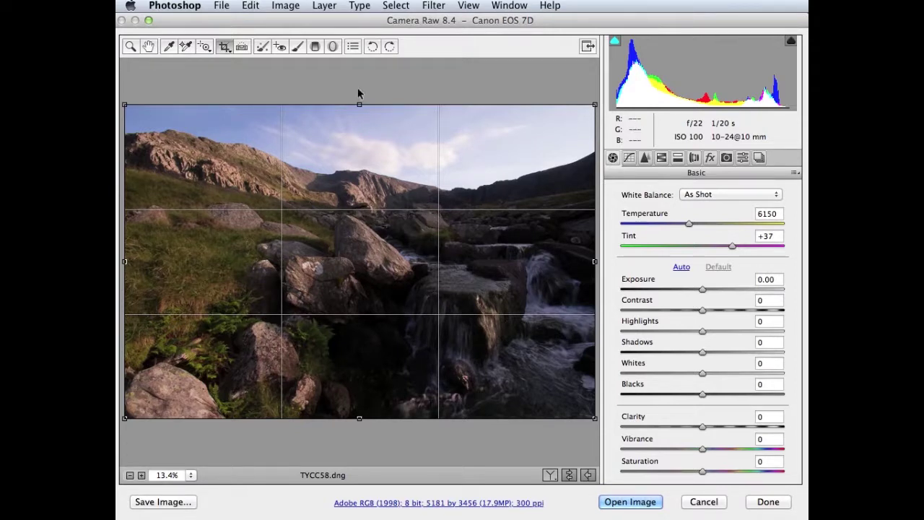
{"action": "left_click", "coordinate": [130, 47]}
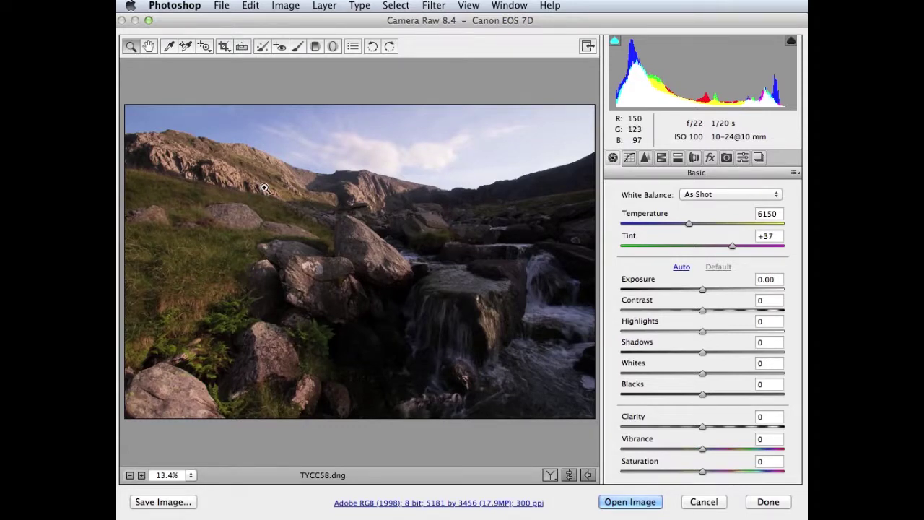
Step: Try to straighten the photo along a slanted line drawn across the rocks with the Straighten tool
{"action": "left_click", "coordinate": [242, 47]}
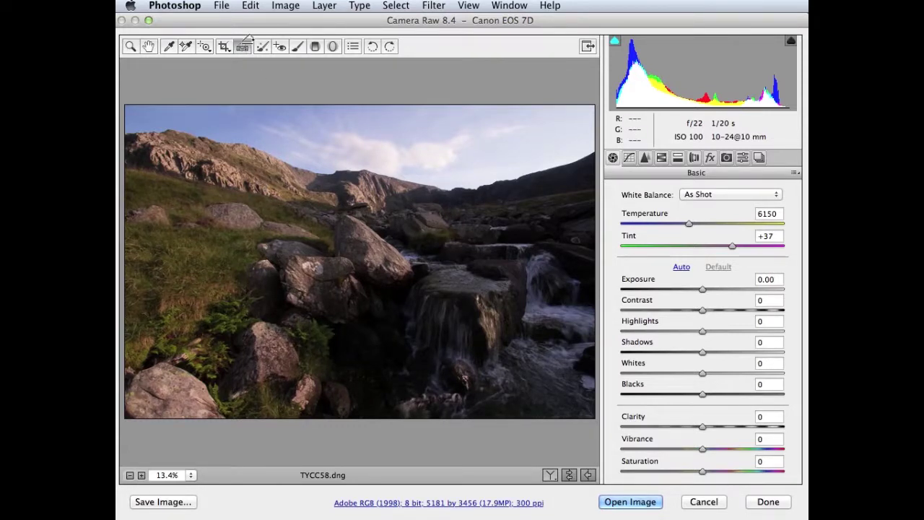
{"action": "left_click_drag", "start_coordinate": [208, 254], "coordinate": [451, 224]}
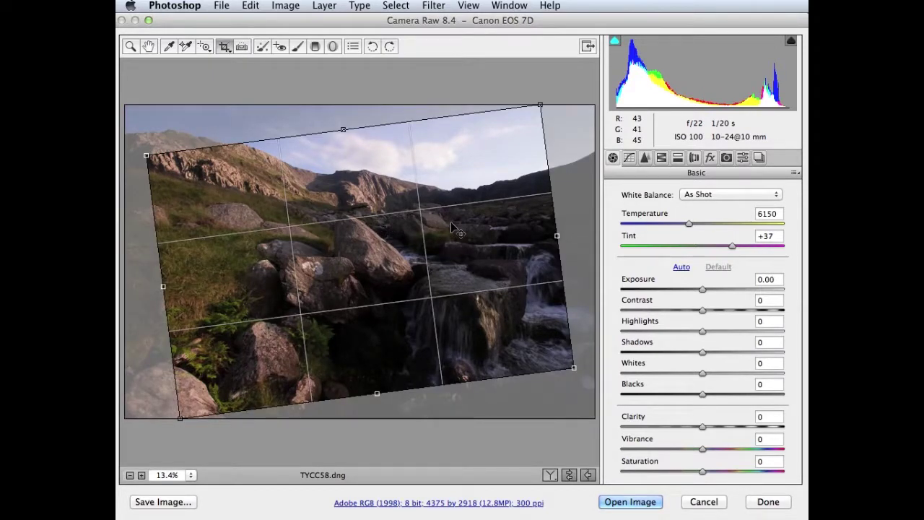
{"action": "key", "text": "Return"}
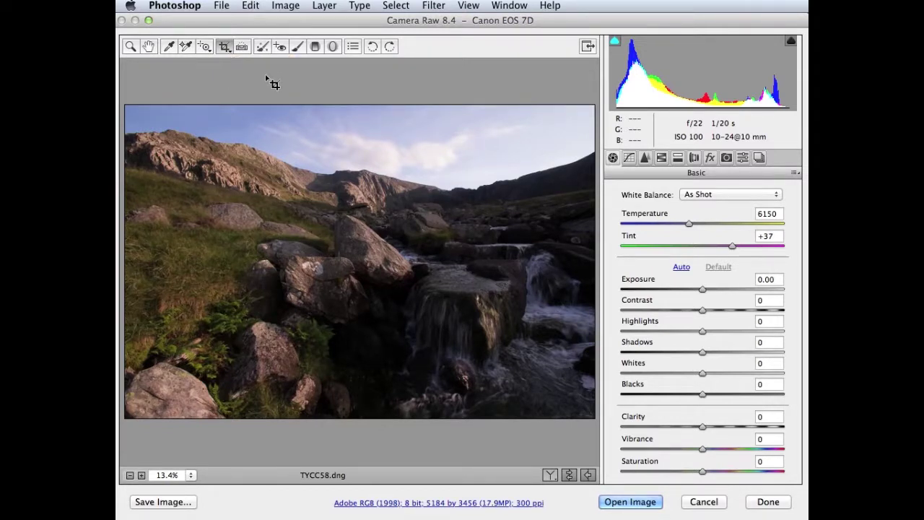
Step: View the Adjustment Brush, Graduated Filter and Radial Filter settings, and activate the Targeted Adjustment tool
{"action": "left_click", "coordinate": [297, 48]}
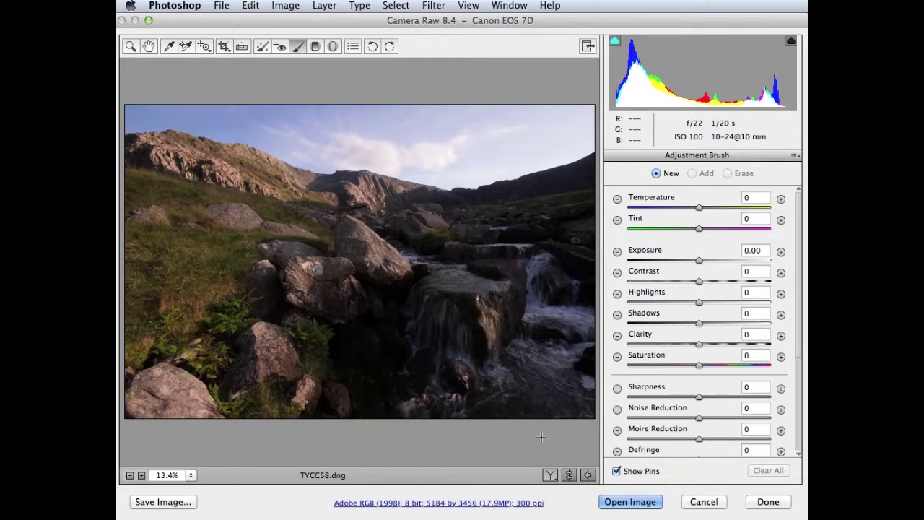
{"action": "left_click", "coordinate": [316, 47]}
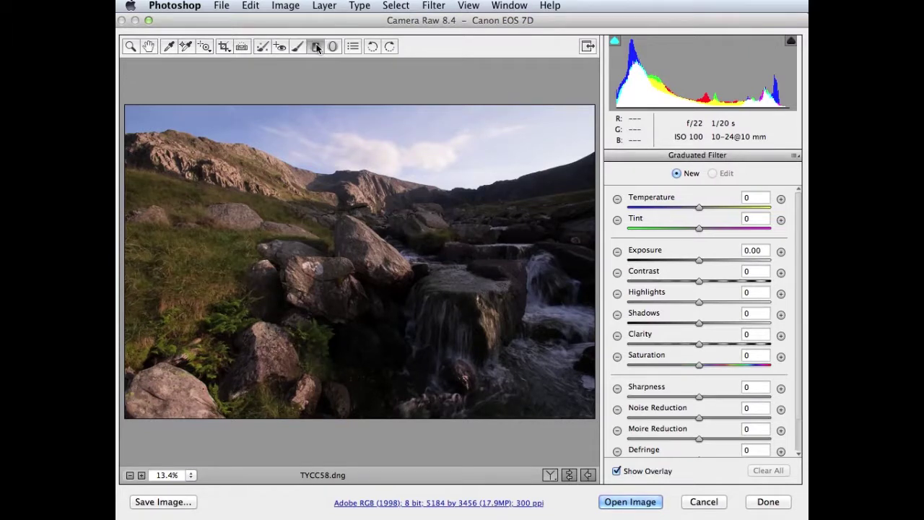
{"action": "left_click", "coordinate": [333, 46]}
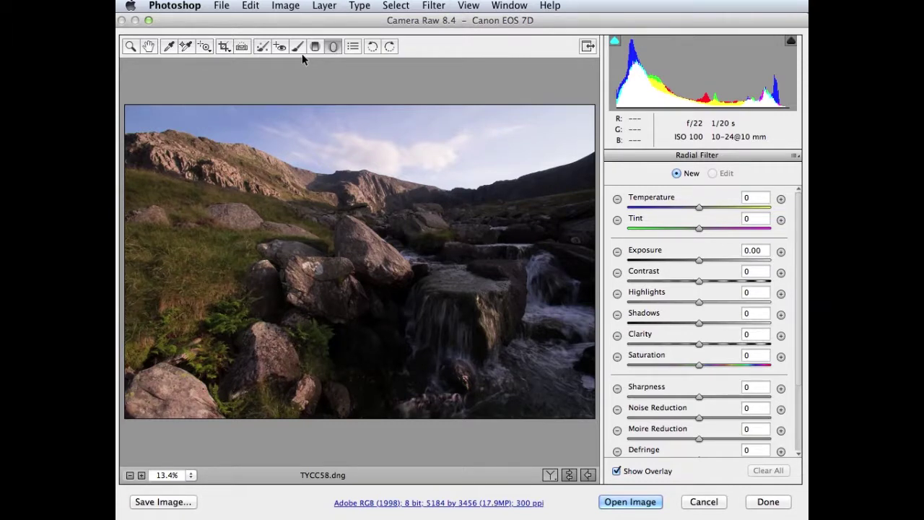
{"action": "key", "text": "t"}
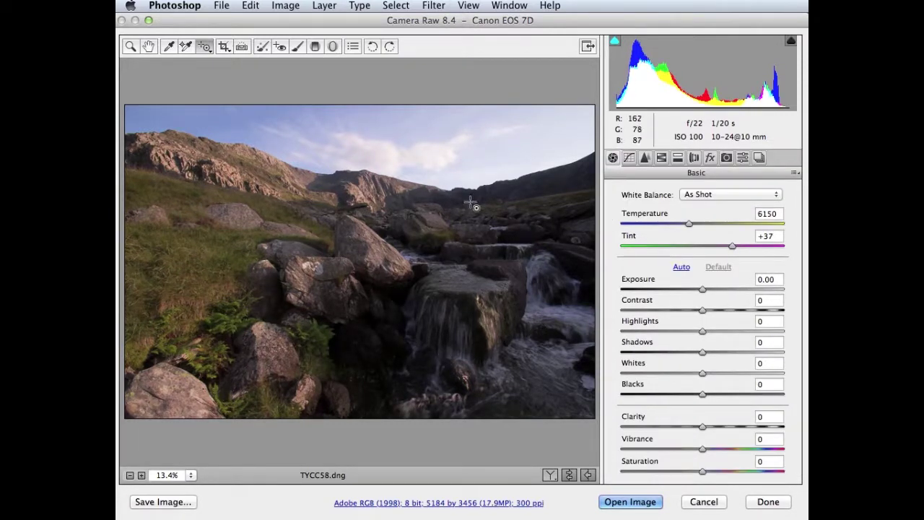
Step: Darken the tones of the shaded hillside below the sky with the Targeted Adjustment tool in Parametric Curve mode
{"action": "left_click", "coordinate": [204, 48]}
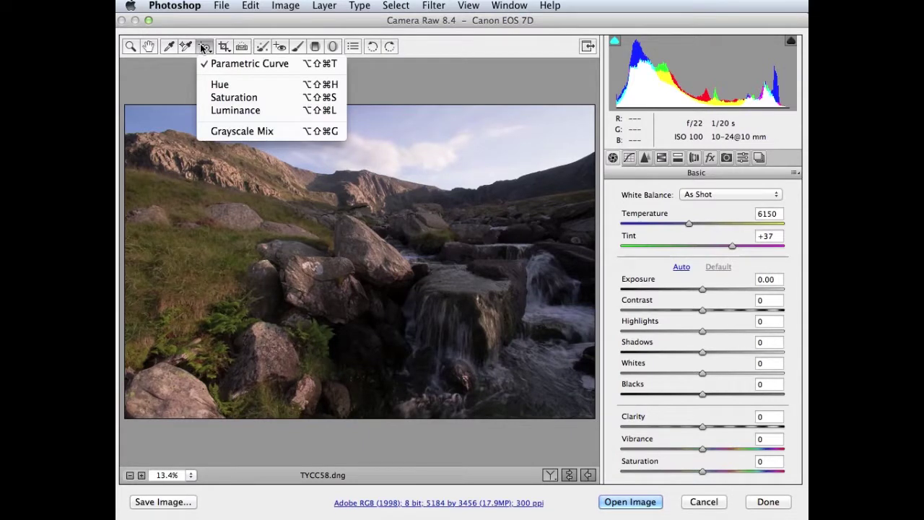
{"action": "key", "text": "Escape"}
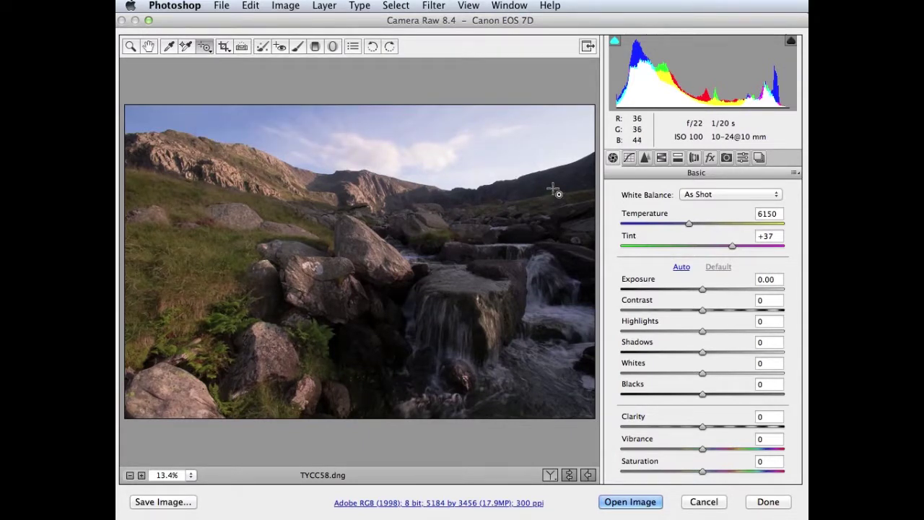
{"action": "left_click_drag", "start_coordinate": [552, 173], "coordinate": [552, 209]}
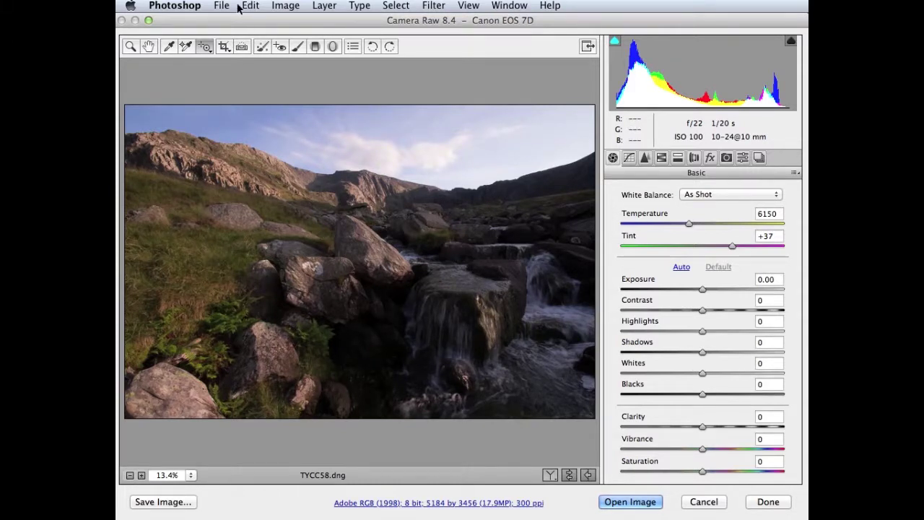
Step: Boost saturation with the Targeted Adjustment tool: Oranges +33 and Yellows +63 from the grass, Blues +72 and Purples +17 from the sky
{"action": "left_click", "coordinate": [205, 47]}
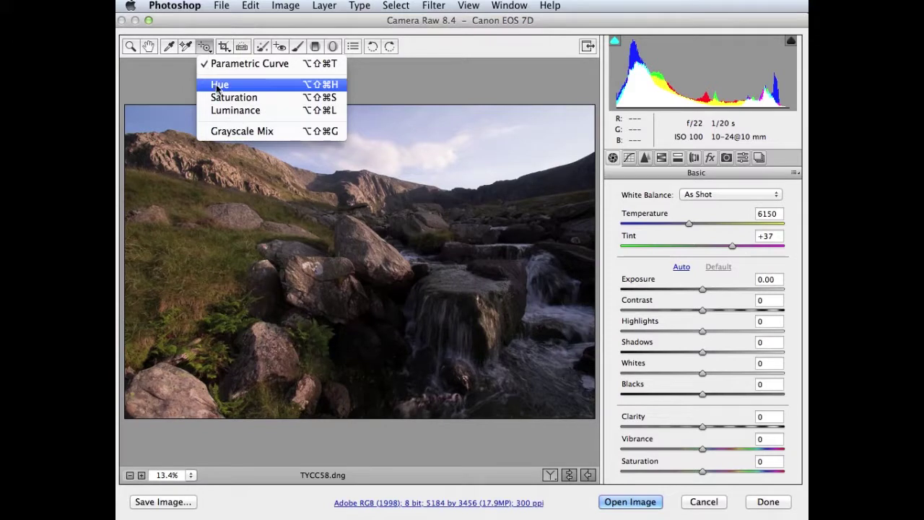
{"action": "left_click", "coordinate": [223, 98]}
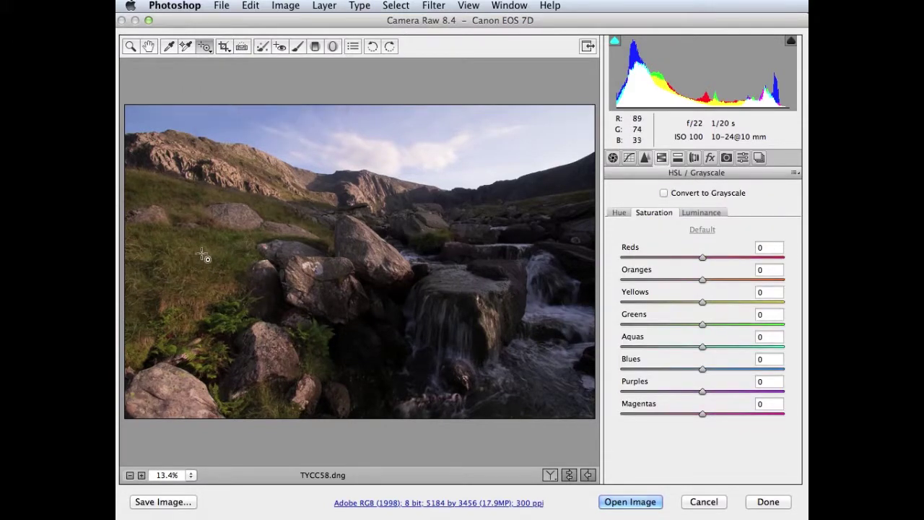
{"action": "left_click_drag", "start_coordinate": [201, 252], "coordinate": [203, 207]}
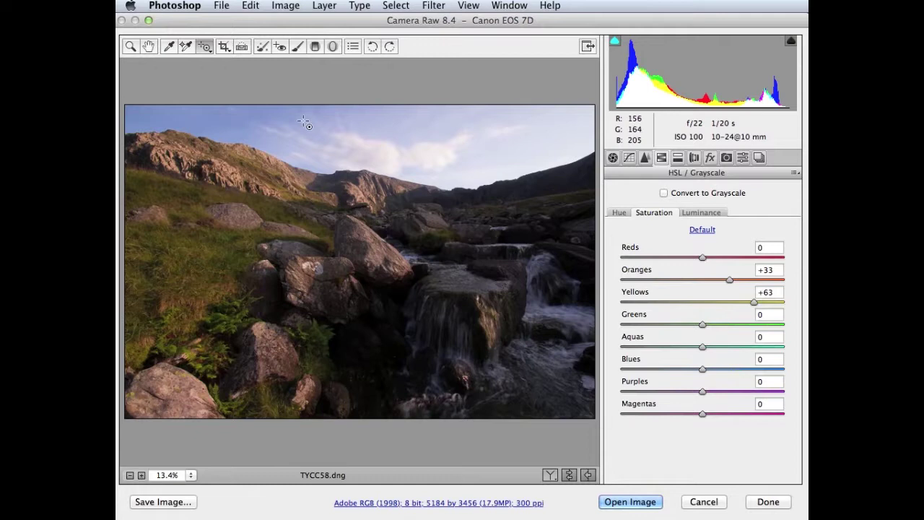
{"action": "left_click_drag", "start_coordinate": [228, 128], "coordinate": [226, 75]}
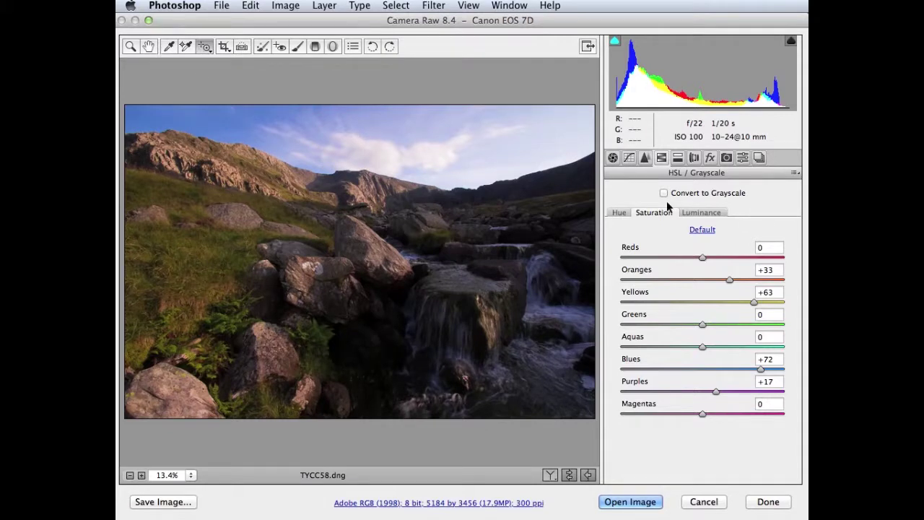
Step: Return to the Basic adjustments and try the preview zoom at 25%, ending at 12.5%
{"action": "left_click", "coordinate": [612, 159]}
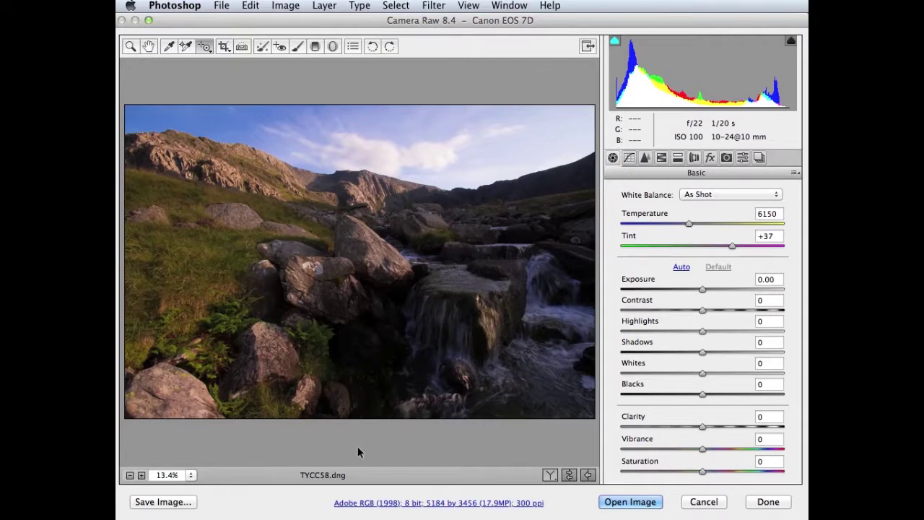
{"action": "left_click", "coordinate": [141, 475]}
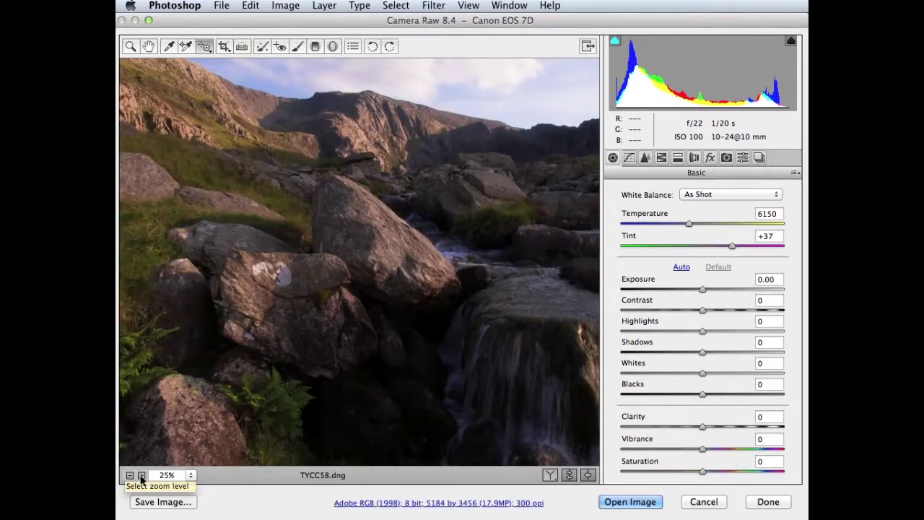
{"action": "left_click", "coordinate": [129, 475]}
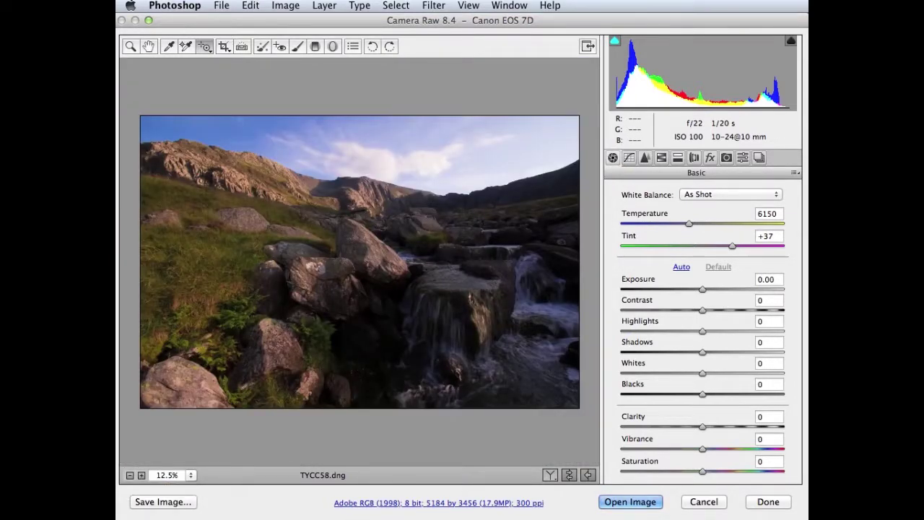
Step: Review the color space and bit depth choices in the Workflow Options and accept Adobe RGB (1998) with 8 Bits/Channel
{"action": "left_click", "coordinate": [422, 505]}
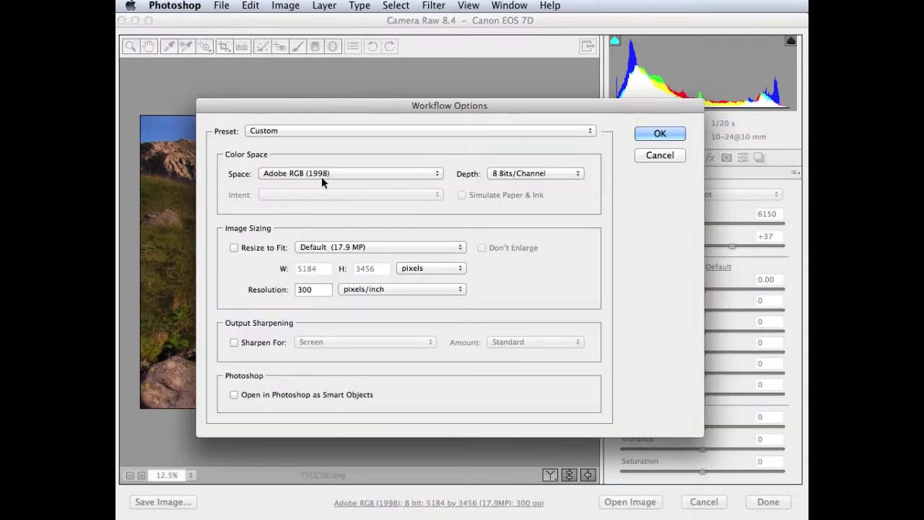
{"action": "left_click", "coordinate": [367, 173]}
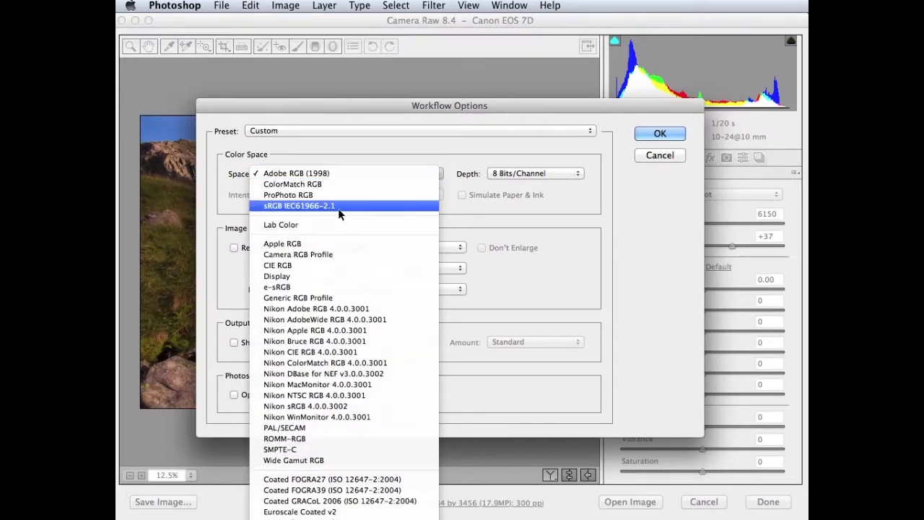
{"action": "left_click", "coordinate": [340, 172]}
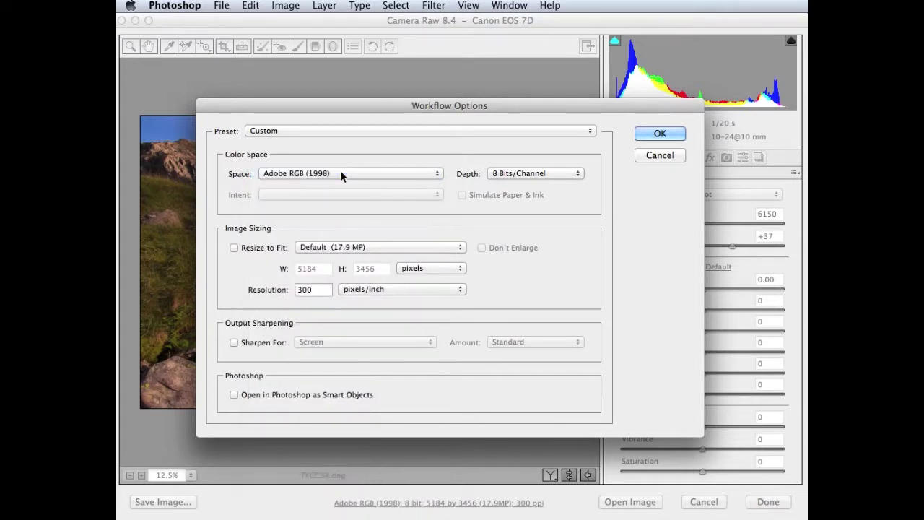
{"action": "left_click", "coordinate": [532, 173]}
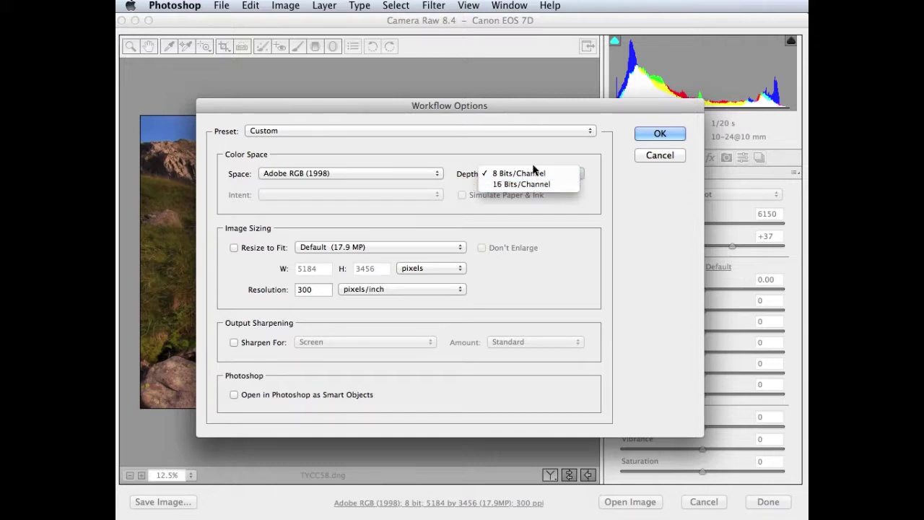
{"action": "left_click", "coordinate": [532, 174]}
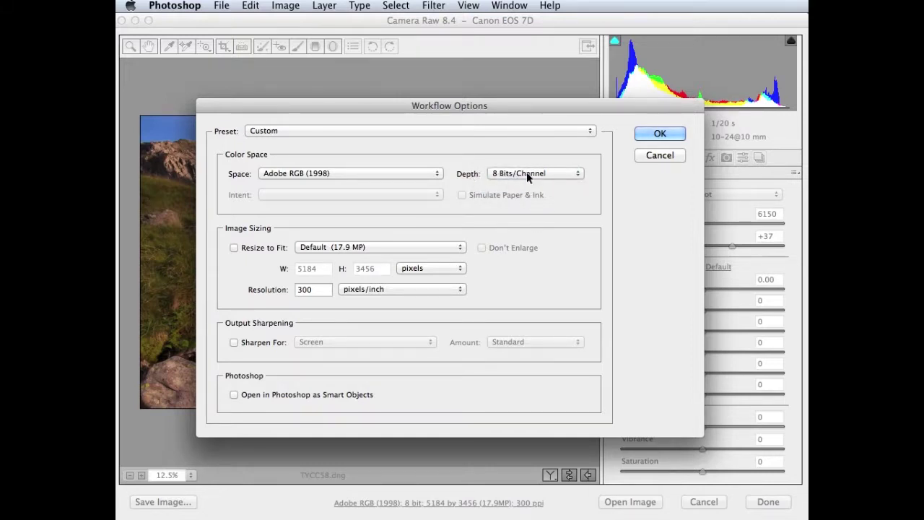
{"action": "left_click", "coordinate": [664, 131]}
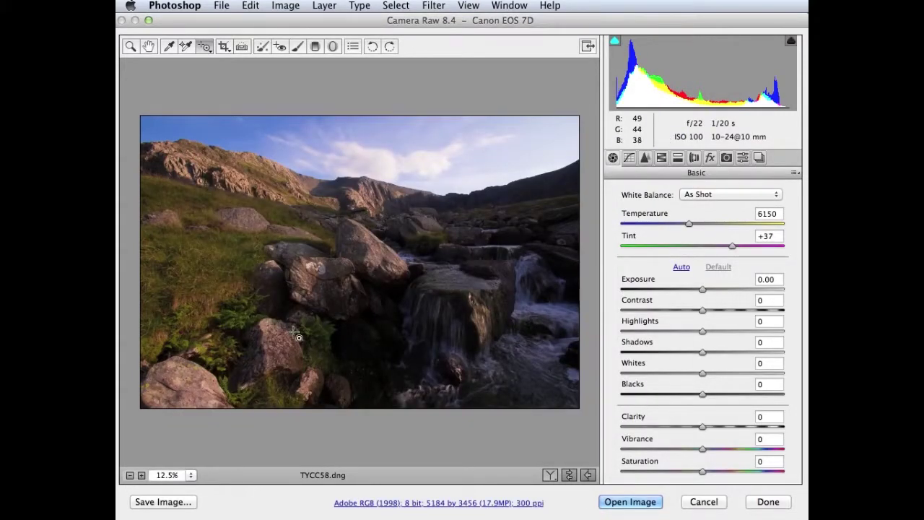
Step: Compare the photo before and after the edits in each split and side-by-side layout, ending in the single view
{"action": "left_click", "coordinate": [550, 475]}
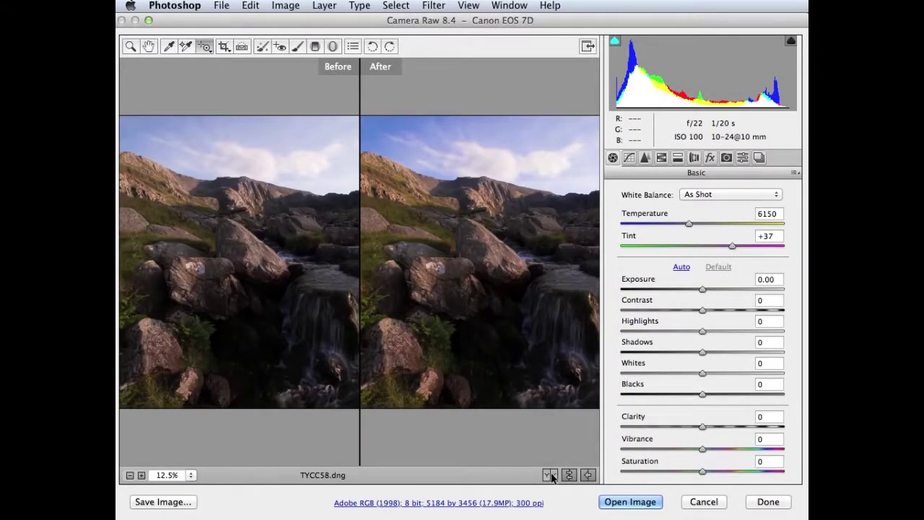
{"action": "left_click", "coordinate": [550, 475]}
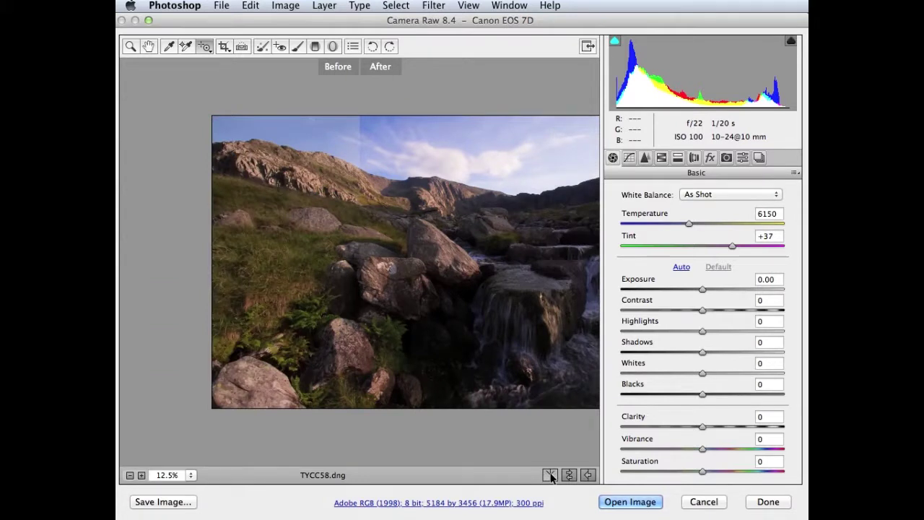
{"action": "left_click", "coordinate": [550, 475]}
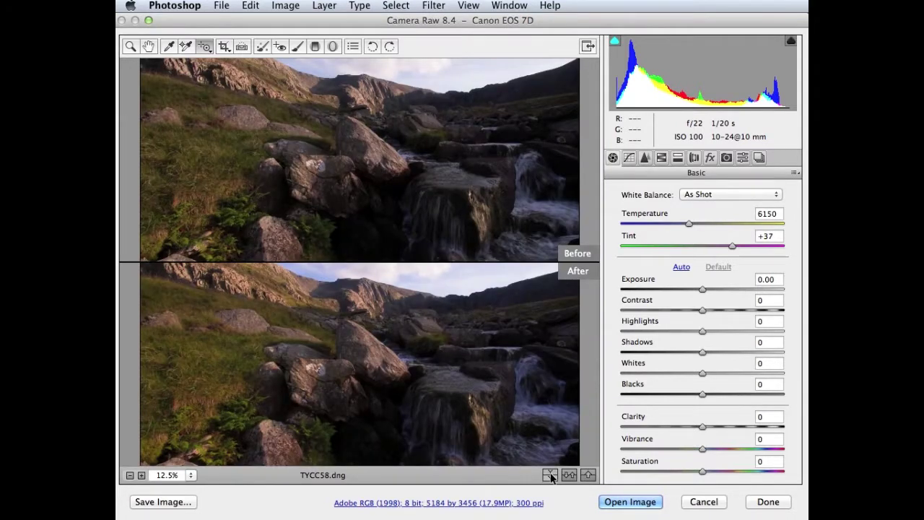
{"action": "left_click", "coordinate": [550, 475]}
{"action": "left_click", "coordinate": [550, 475]}
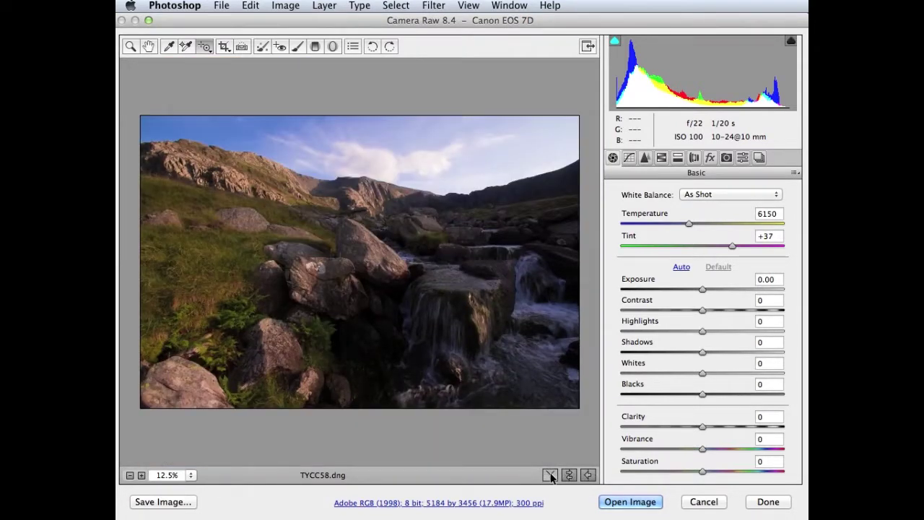